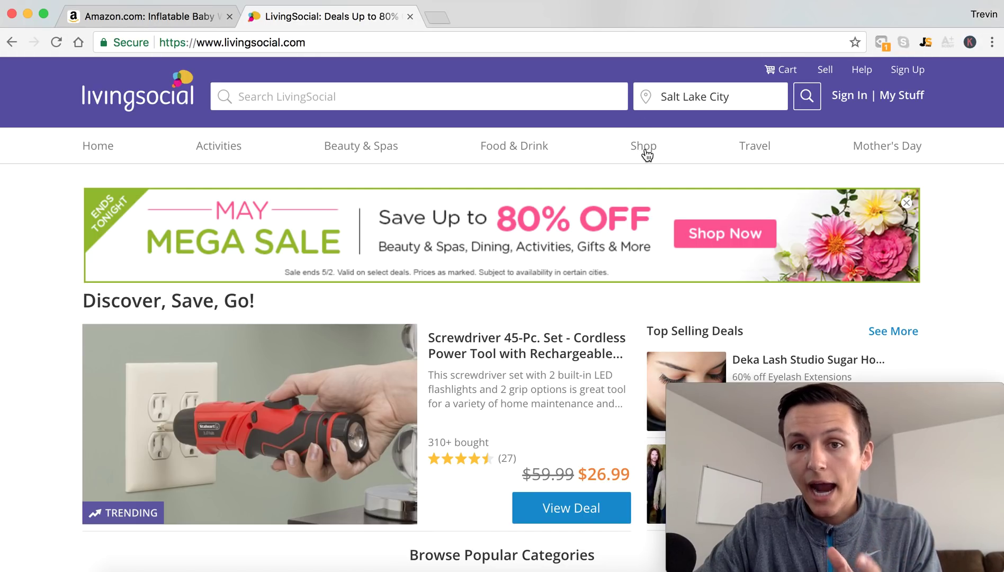
# - Look through the LivingSocial Shop categories and open Baby, Kids & Toys
pyautogui.moveTo(650, 149)
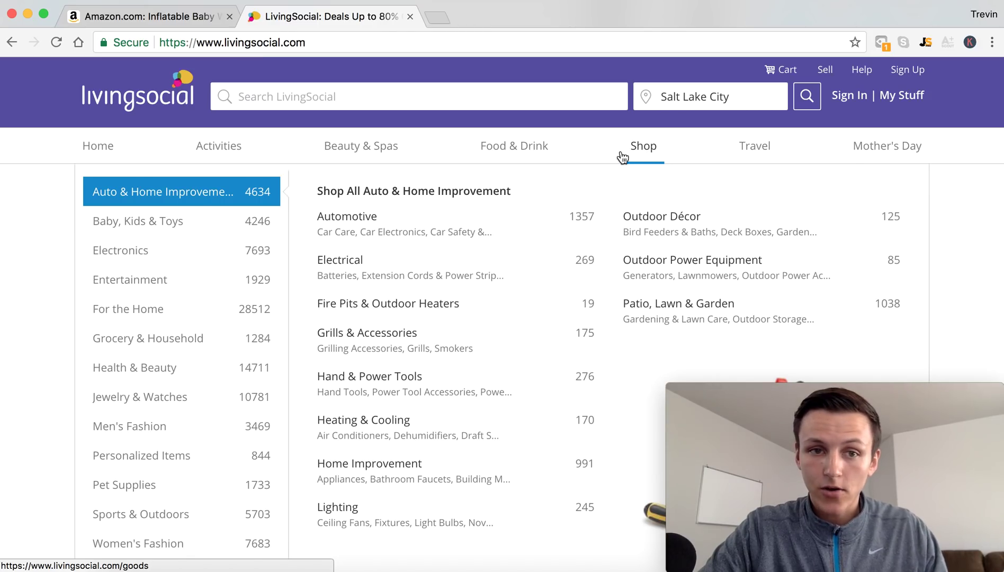
pyautogui.moveTo(161, 234)
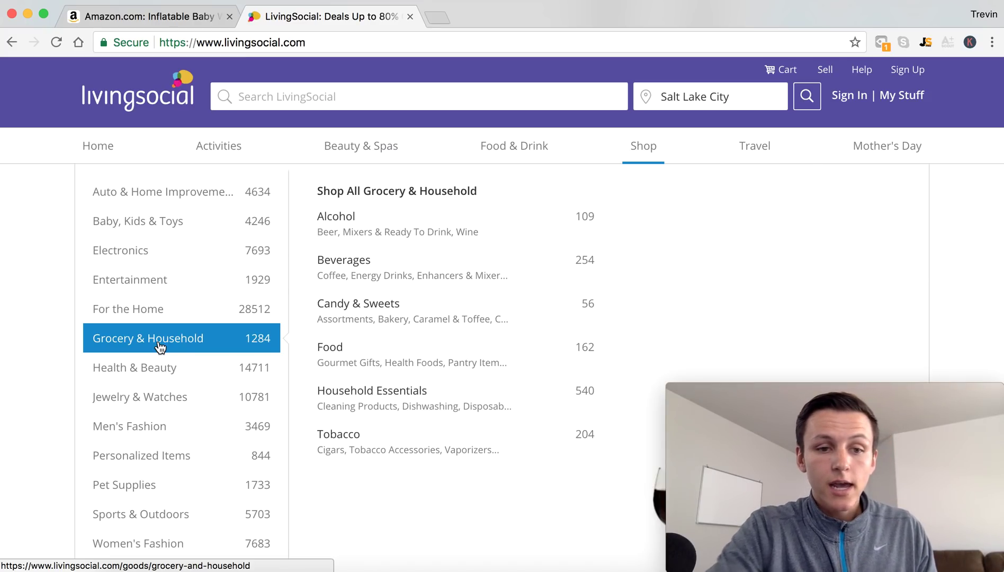
pyautogui.moveTo(165, 464)
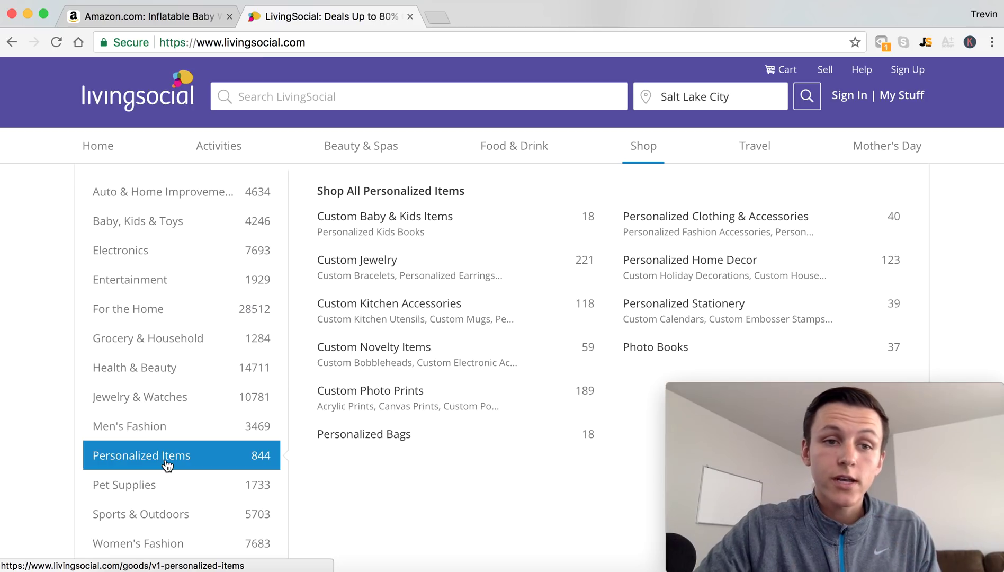
pyautogui.moveTo(172, 409)
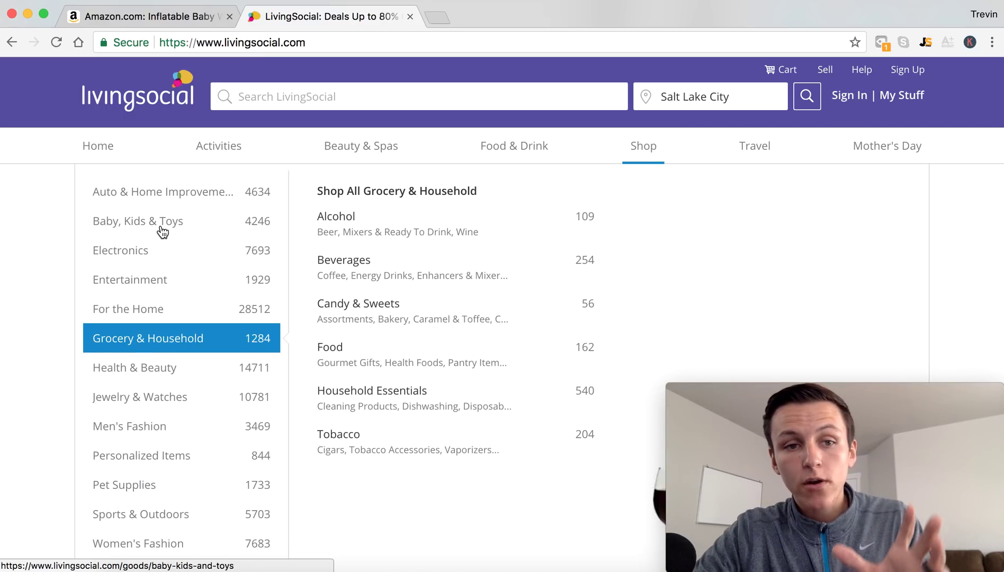
pyautogui.moveTo(162, 232)
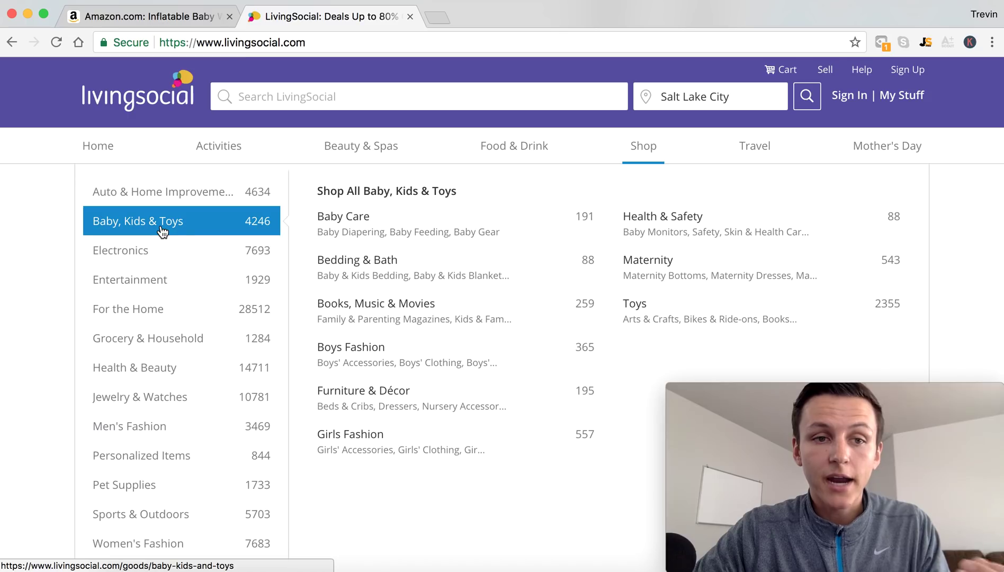
pyautogui.click(163, 232)
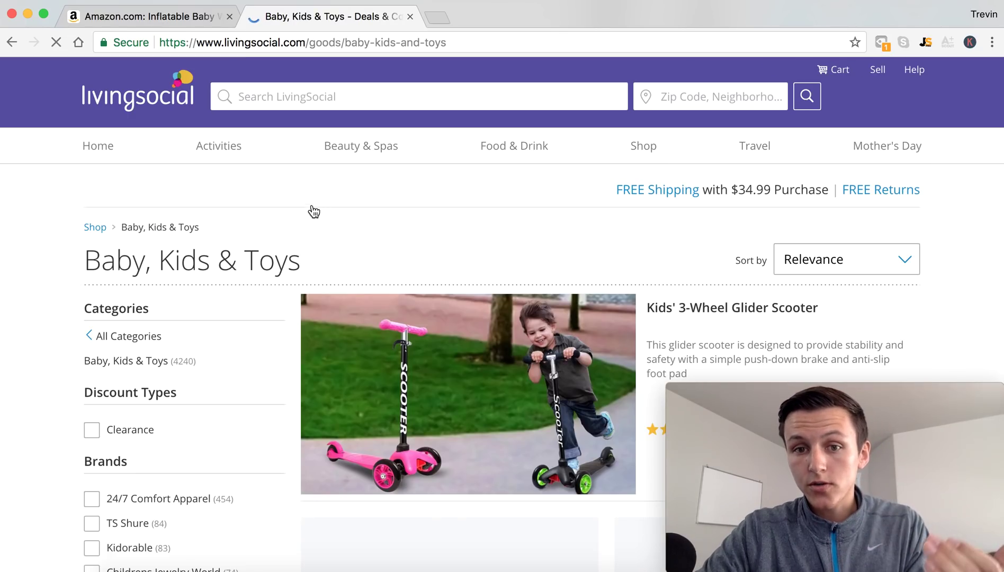
# - Browse the Baby, Kids & Toys deals for potential products, checking their prices, ratings and purchase counts
pyautogui.scroll(-5, 333, 221)
pyautogui.scroll(-10, 332, 221)
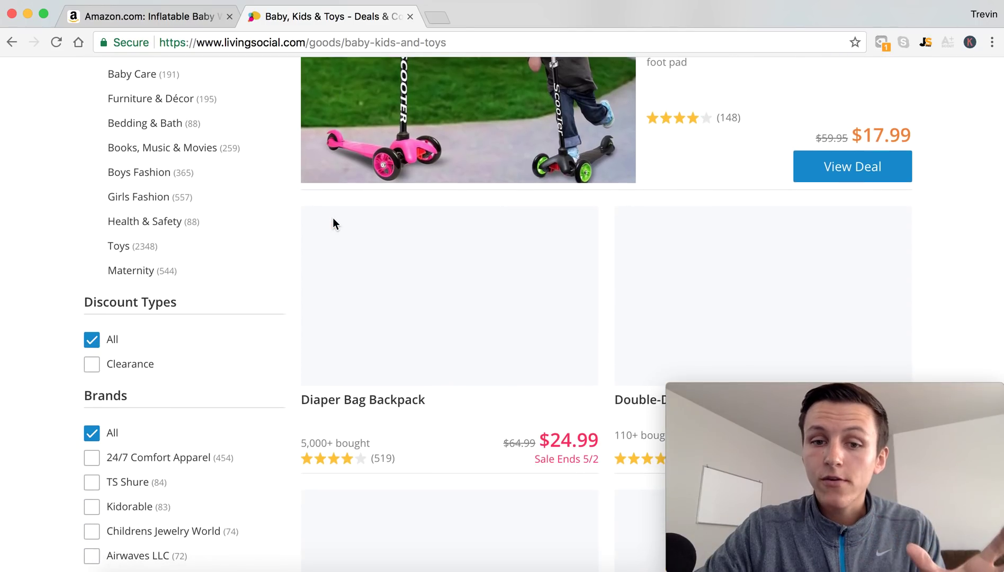
pyautogui.scroll(-8, 336, 225)
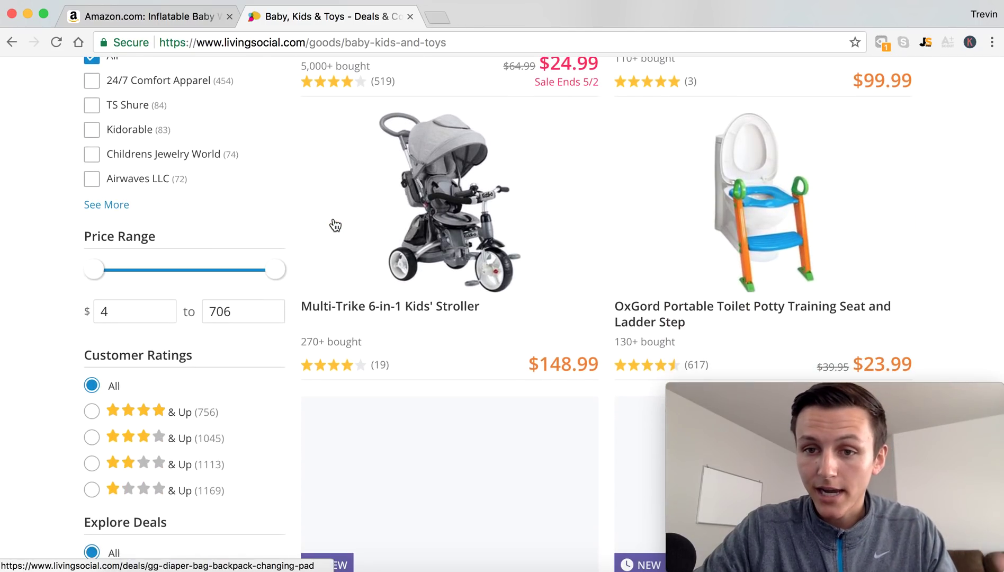
pyautogui.scroll(-8, 336, 225)
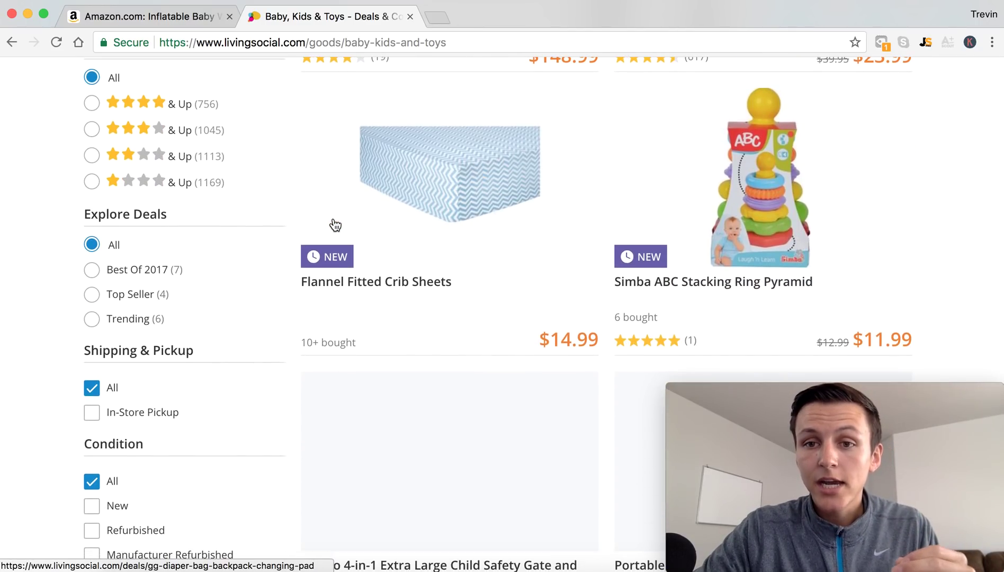
pyautogui.scroll(-6, 335, 225)
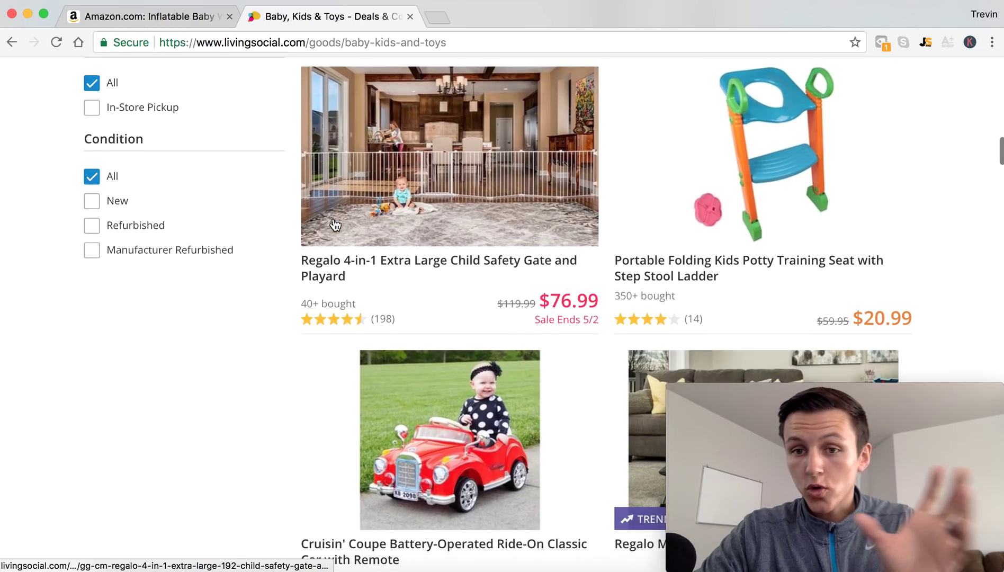
pyautogui.scroll(-9, 335, 225)
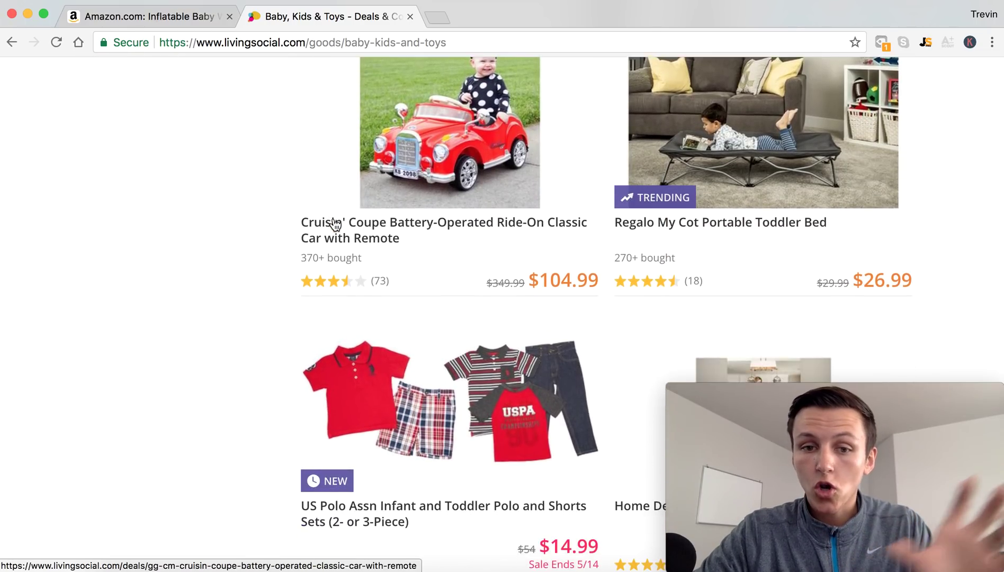
pyautogui.scroll(-8, 335, 225)
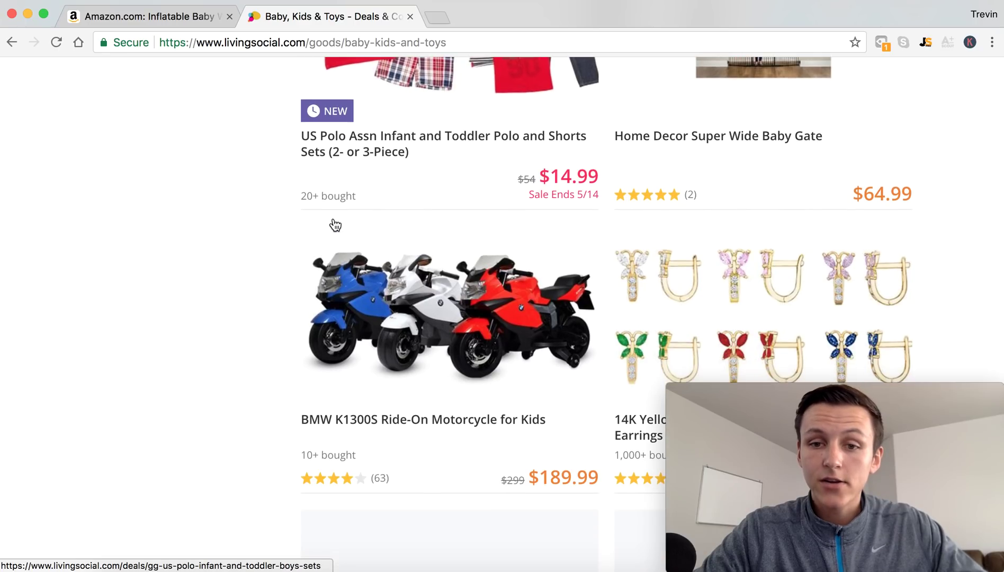
pyautogui.scroll(-3, 335, 225)
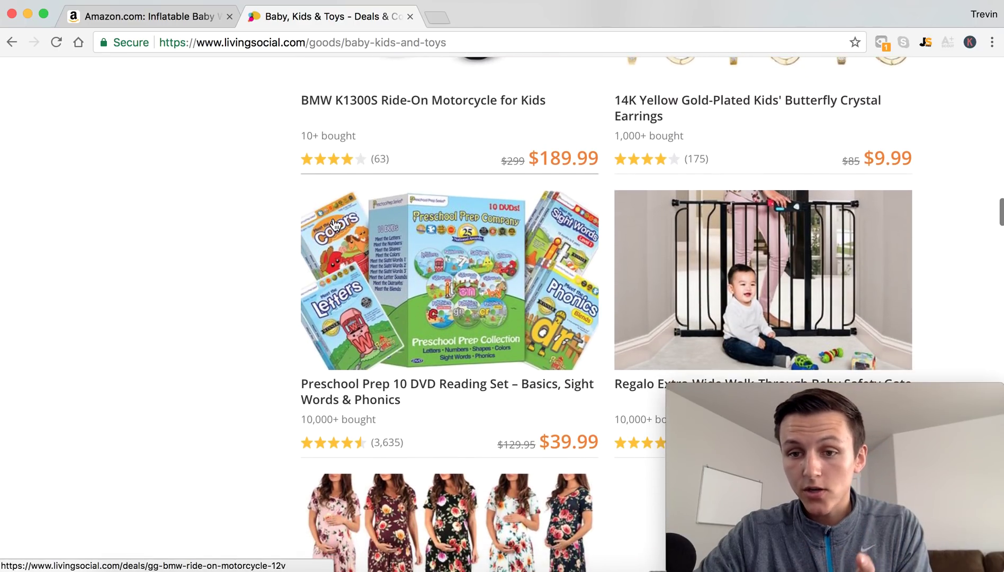
pyautogui.scroll(-4, 336, 225)
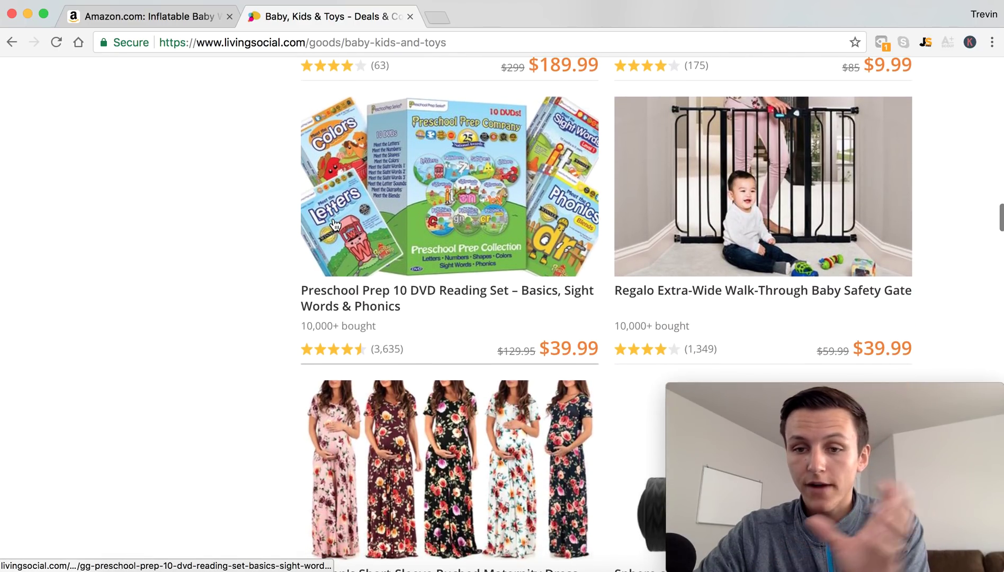
pyautogui.scroll(-8, 335, 225)
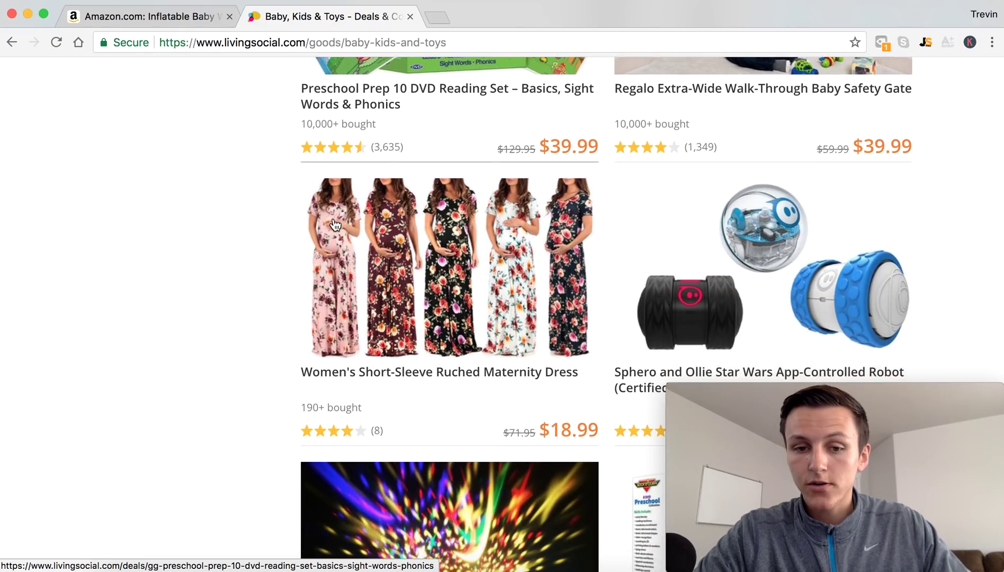
pyautogui.scroll(-8, 335, 225)
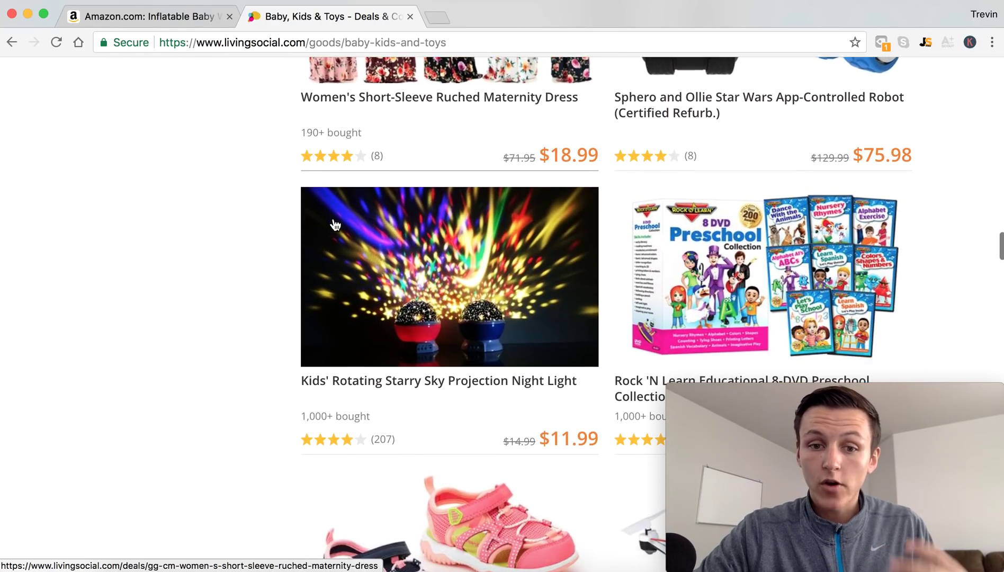
pyautogui.scroll(-8, 335, 225)
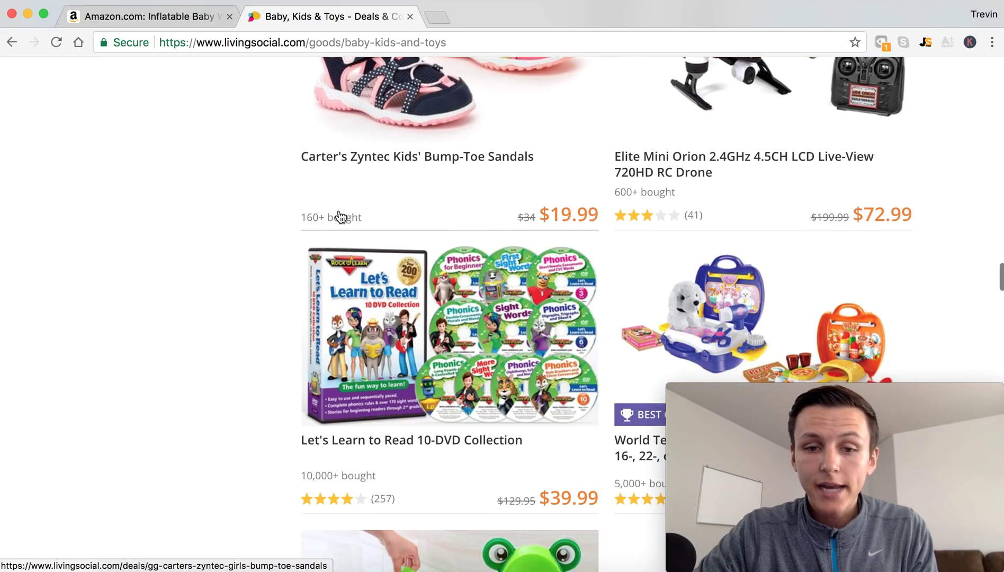
pyautogui.scroll(-8, 293, 242)
pyautogui.scroll(-12, 293, 238)
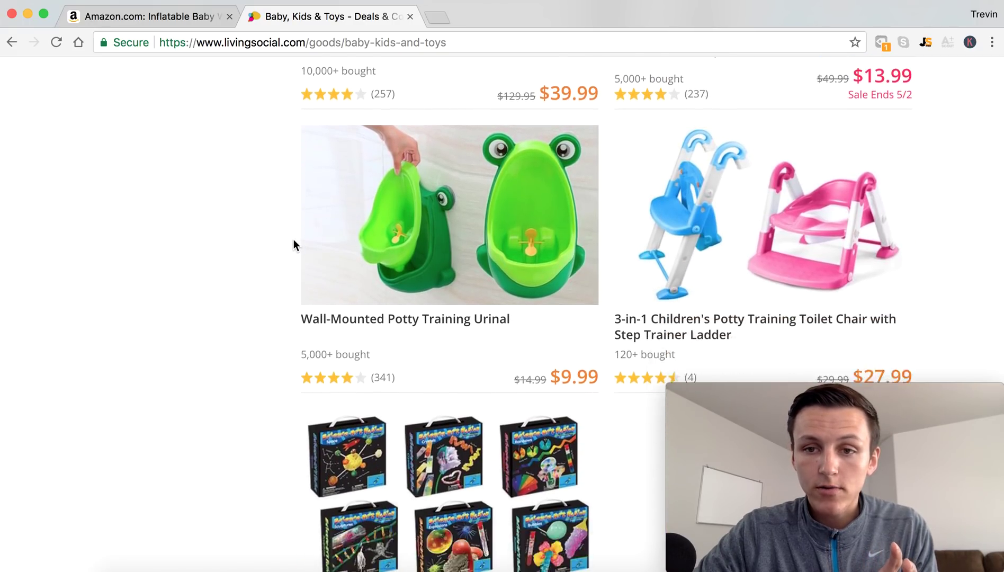
pyautogui.scroll(-9, 293, 240)
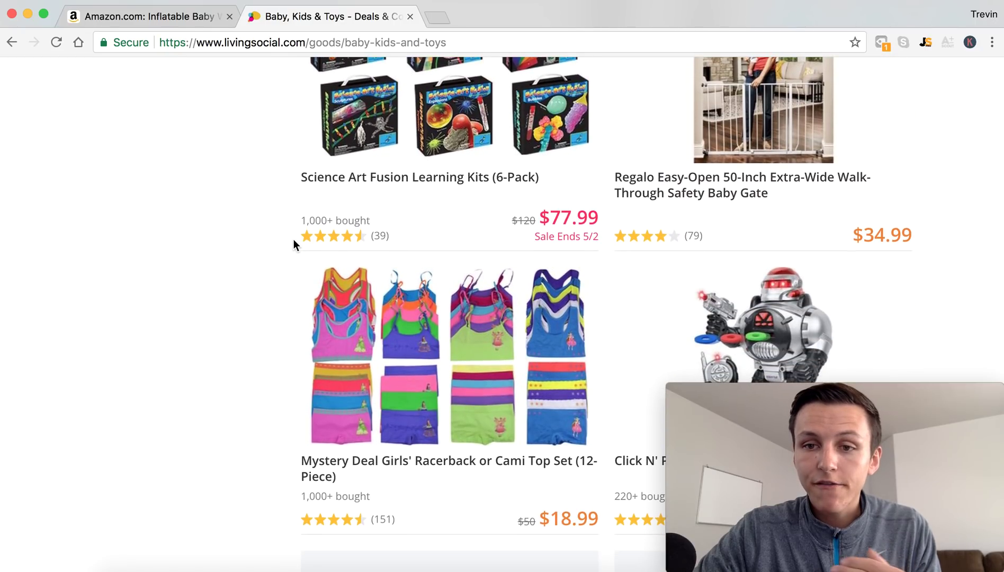
pyautogui.scroll(-9, 293, 245)
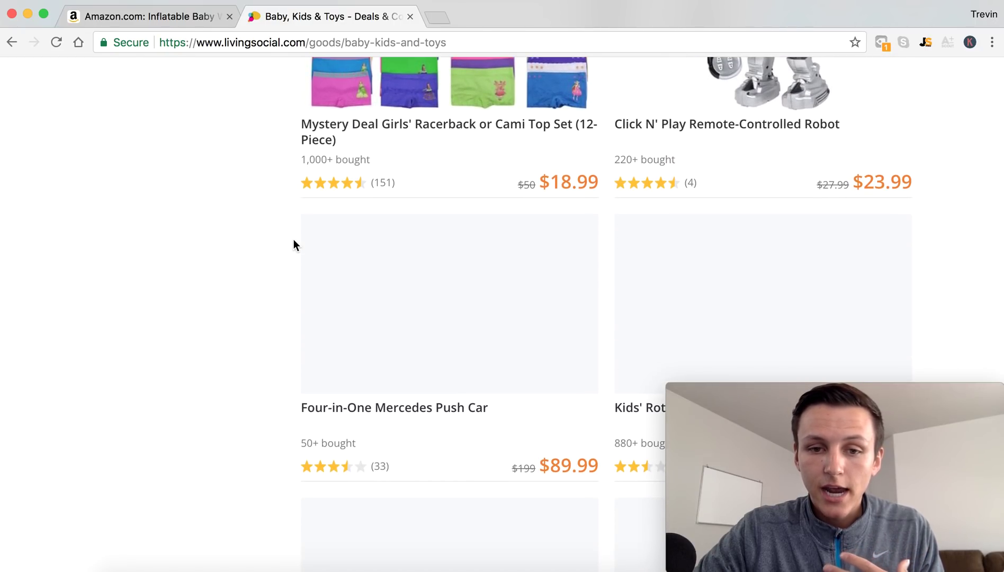
pyautogui.scroll(-15, 293, 239)
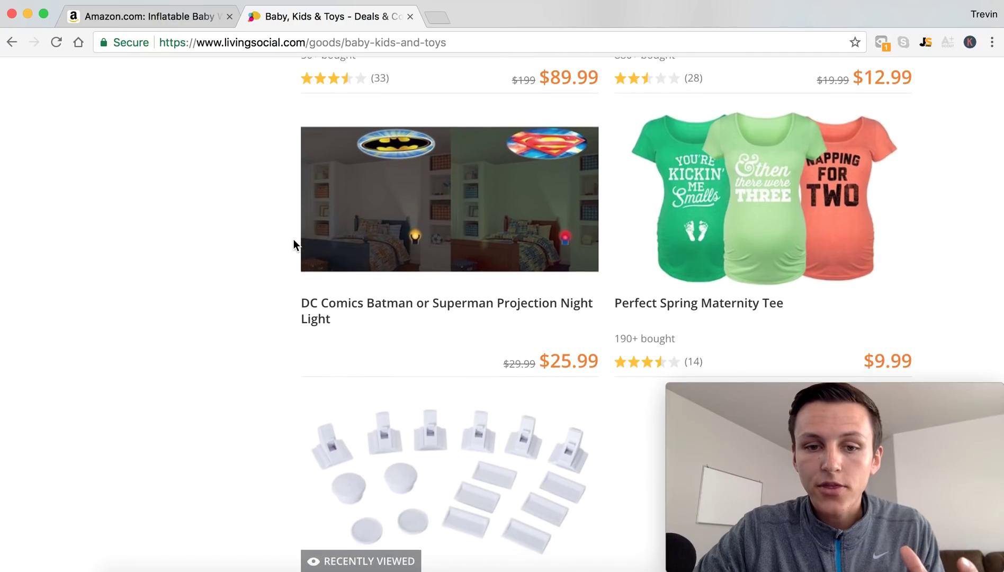
pyautogui.scroll(-7, 293, 245)
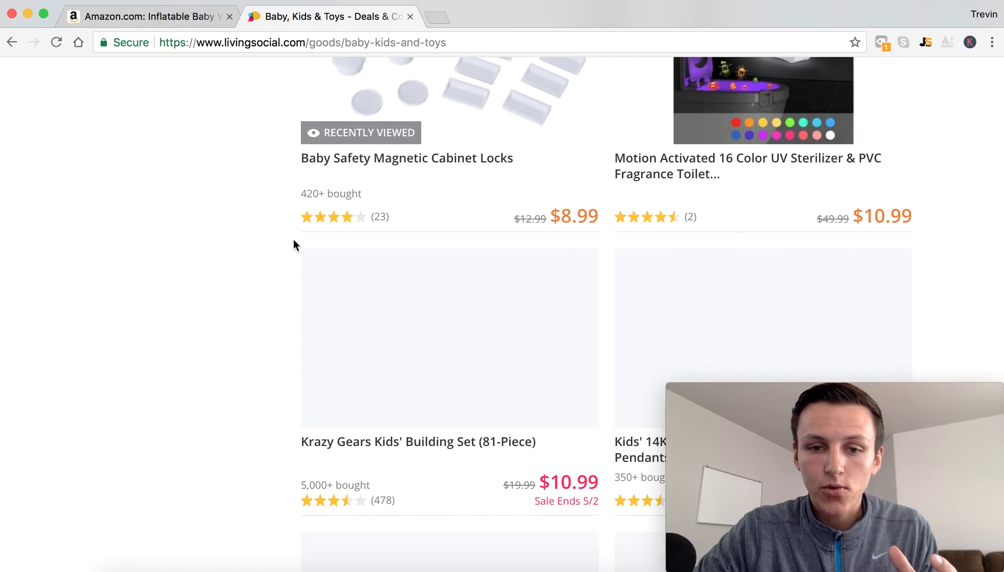
# - Open the Inflatable Baby Water Mat deal and select its full product title
pyautogui.scroll(-2, 294, 238)
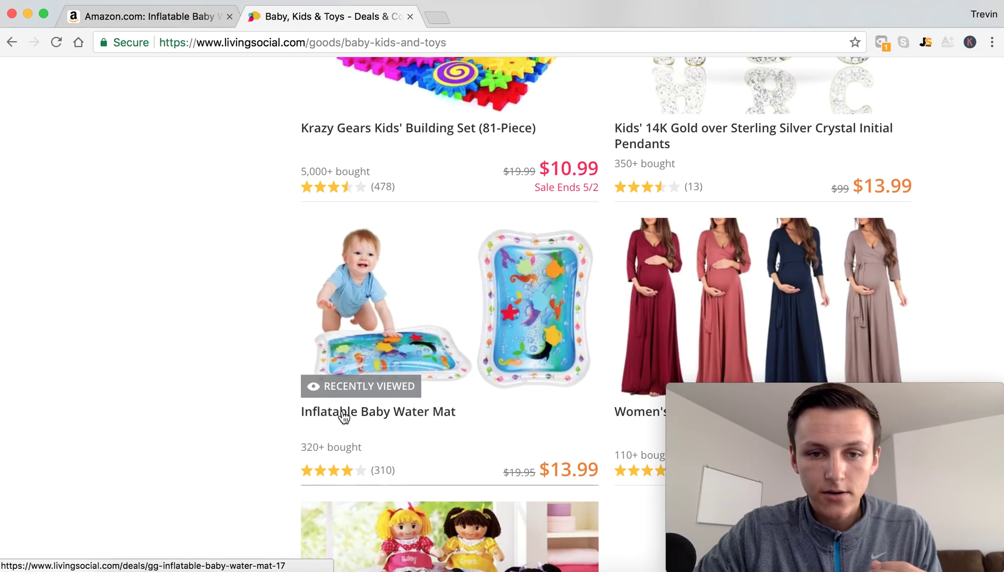
pyautogui.click(386, 420)
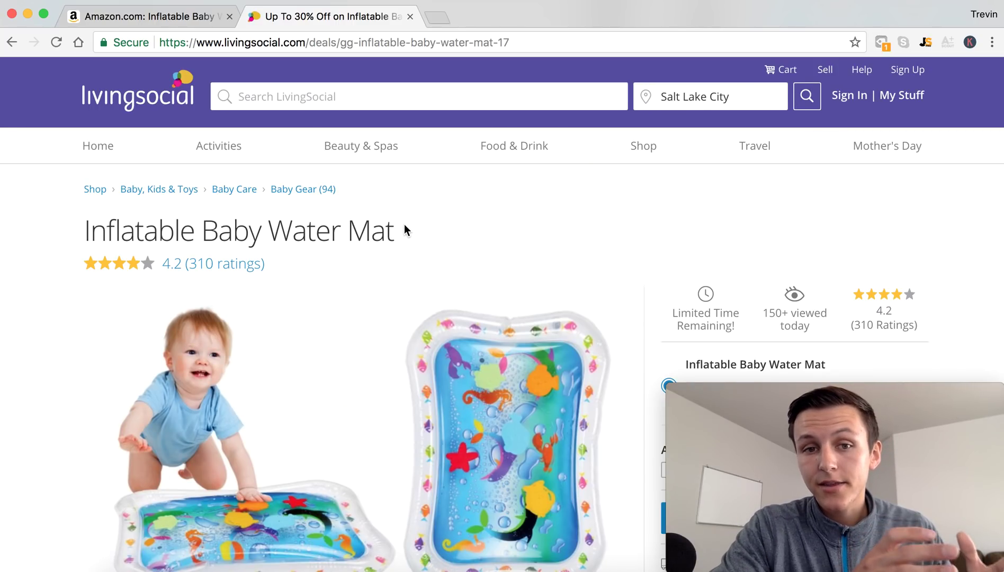
pyautogui.moveTo(404, 225); pyautogui.dragTo(87, 223)
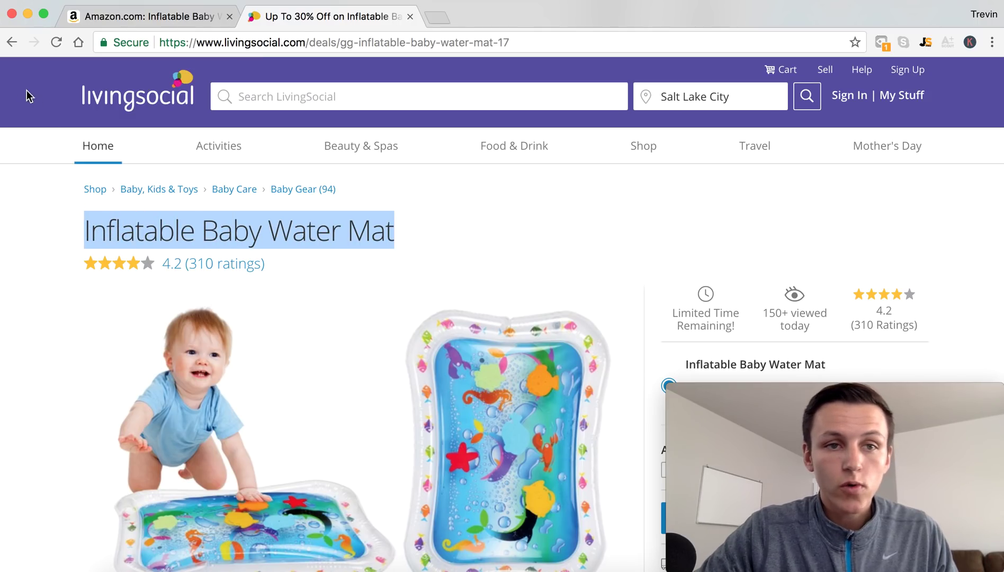
# - Switch to the Amazon results for Inflatable Baby Water Mat and examine competitors' sales, prices and reviews with Jungle Scout, closing it when done
pyautogui.click(79, 17)
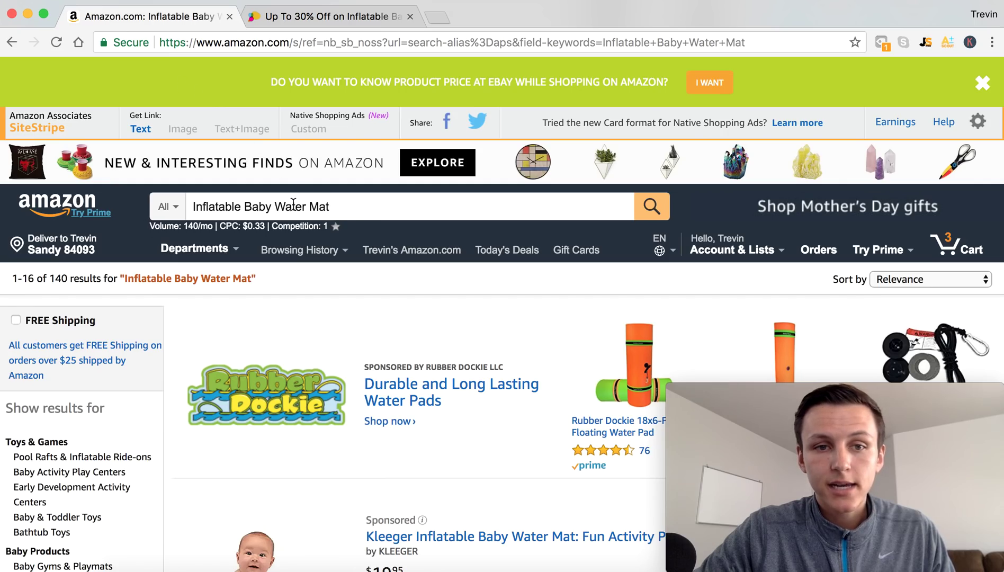
pyautogui.click(926, 42)
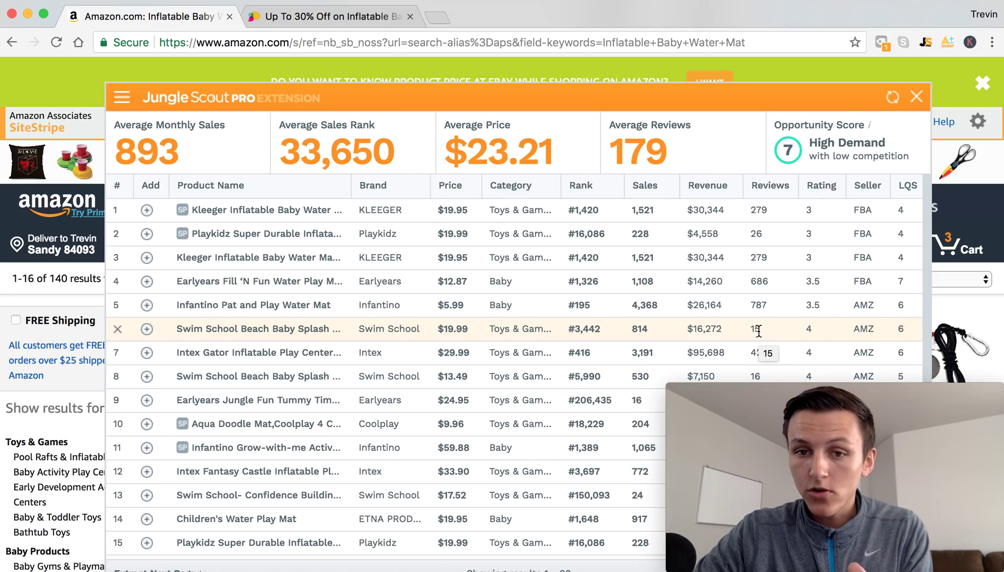
pyautogui.moveTo(312, 332)
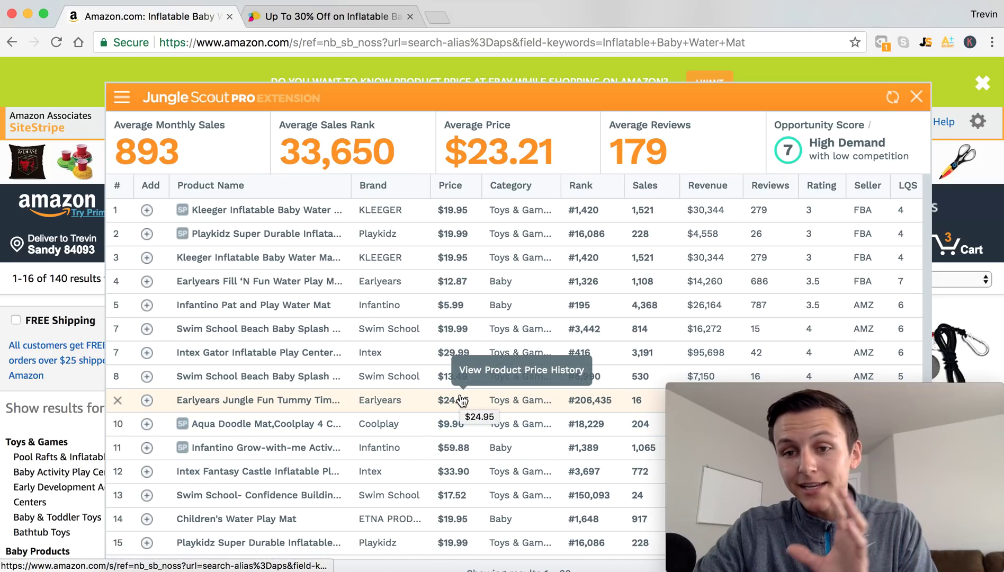
pyautogui.scroll(-2, 461, 389)
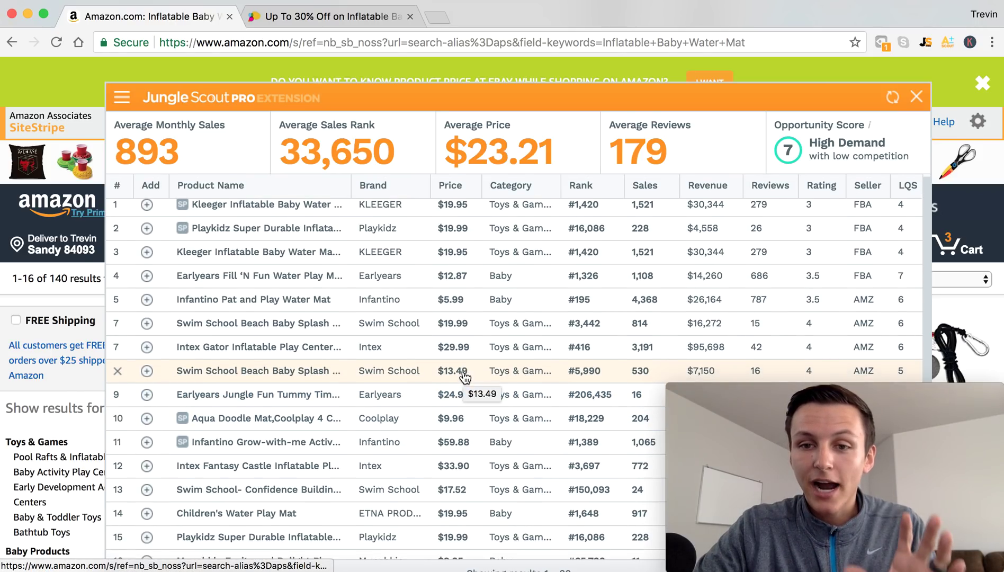
pyautogui.scroll(-3, 477, 371)
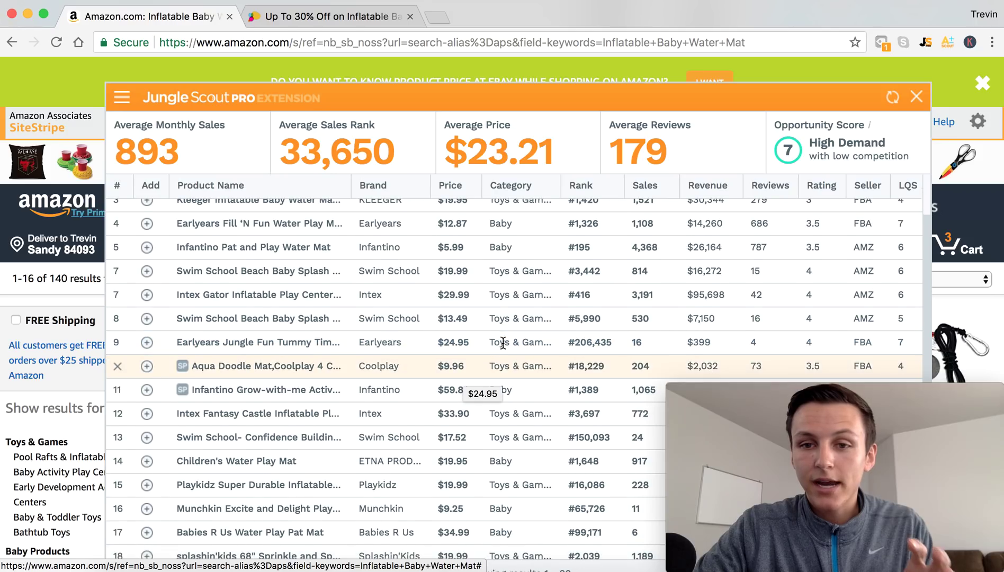
pyautogui.scroll(-3, 527, 335)
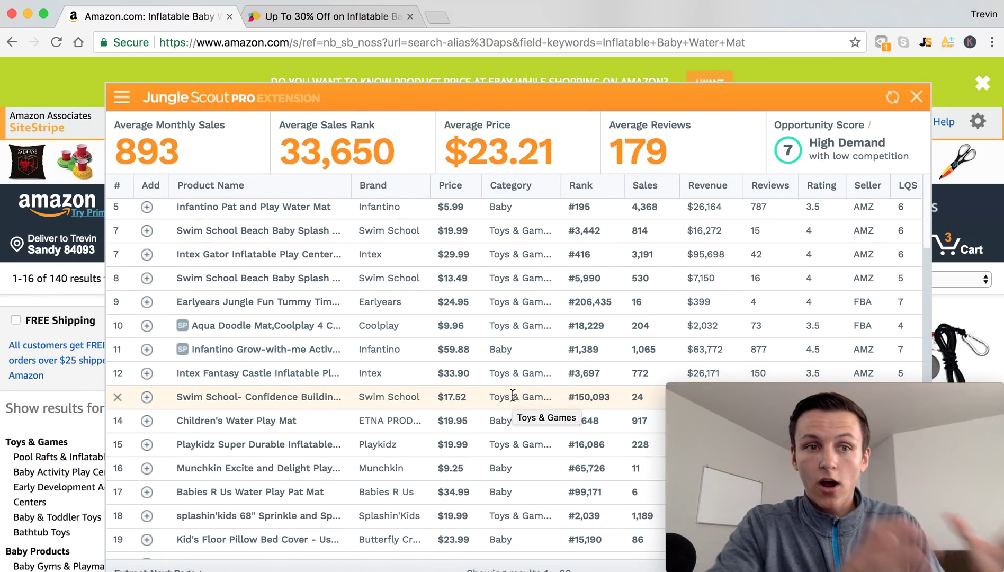
pyautogui.click(915, 97)
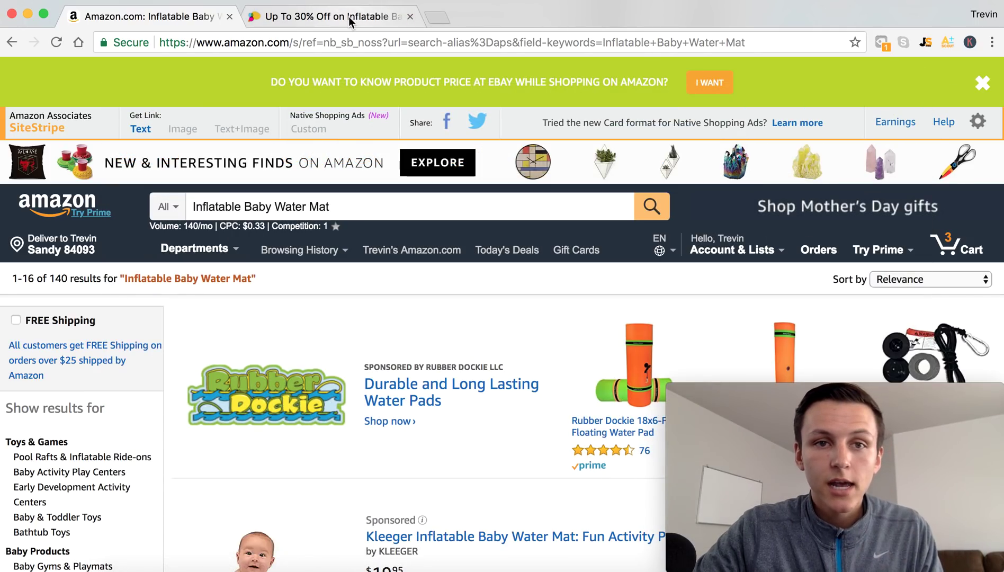
# - Switch back to LivingSocial, return to its home page and open the Health & Safety shop category under Baby, Kids & Toys
pyautogui.click(348, 16)
pyautogui.click(125, 112)
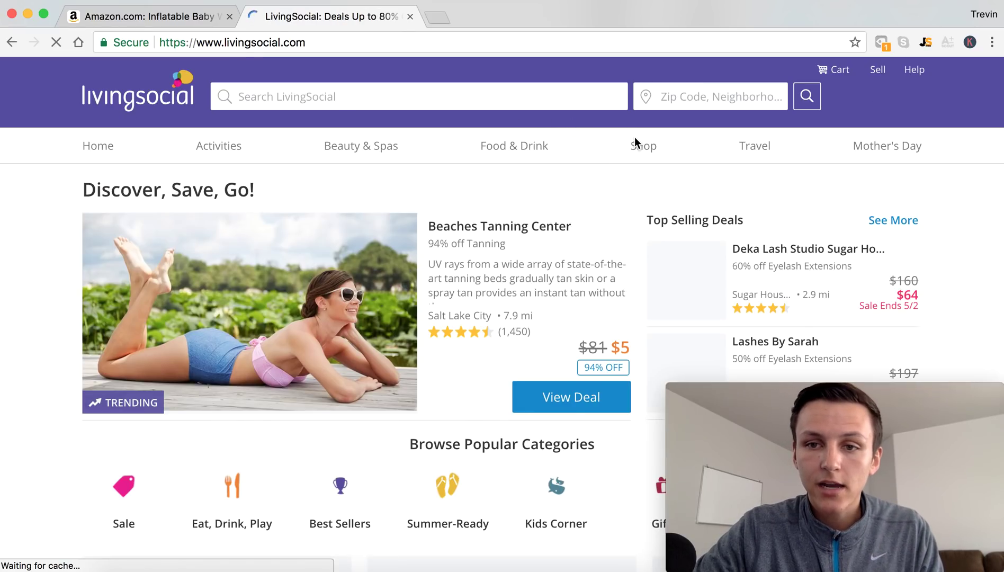
pyautogui.moveTo(641, 150)
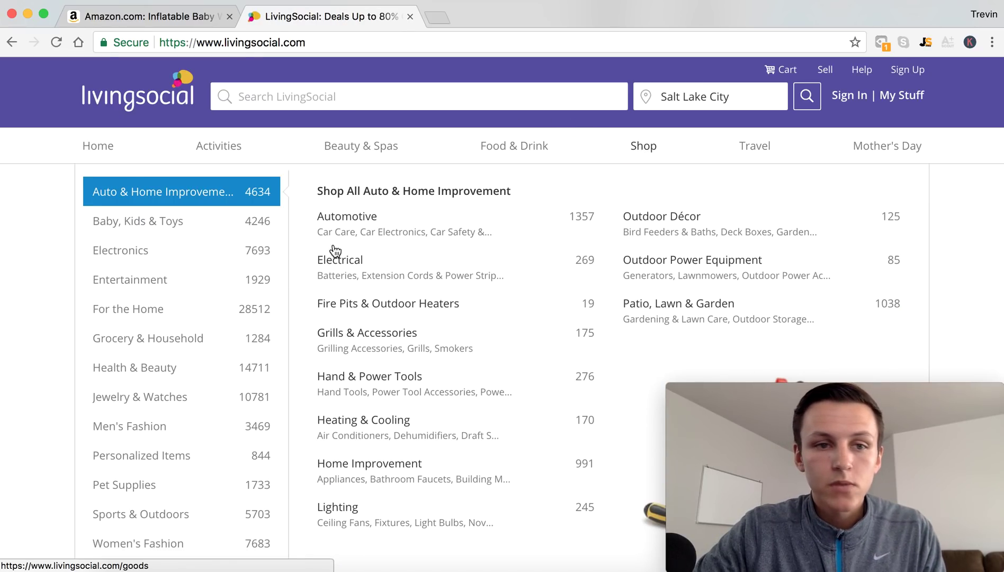
pyautogui.moveTo(183, 226)
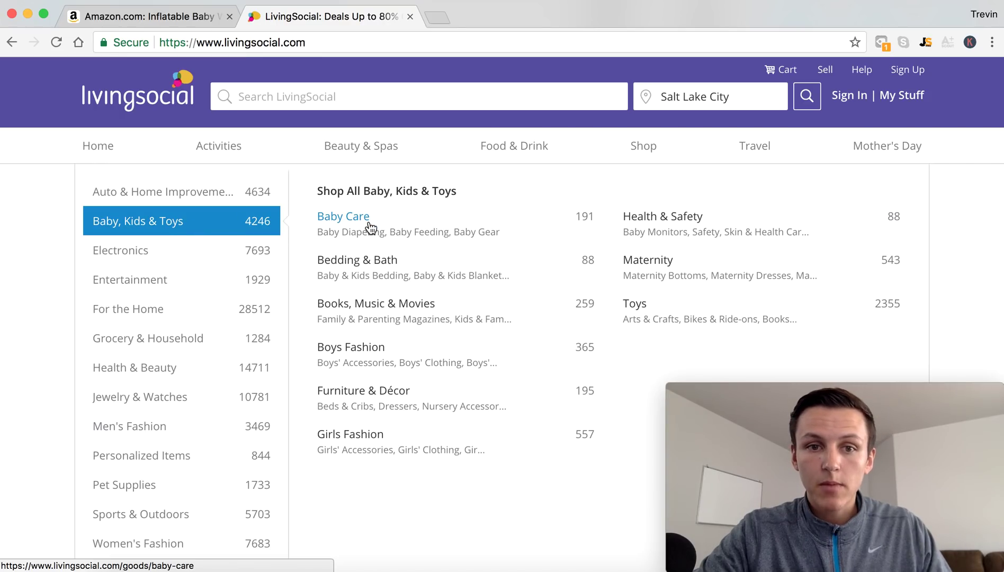
pyautogui.click(689, 219)
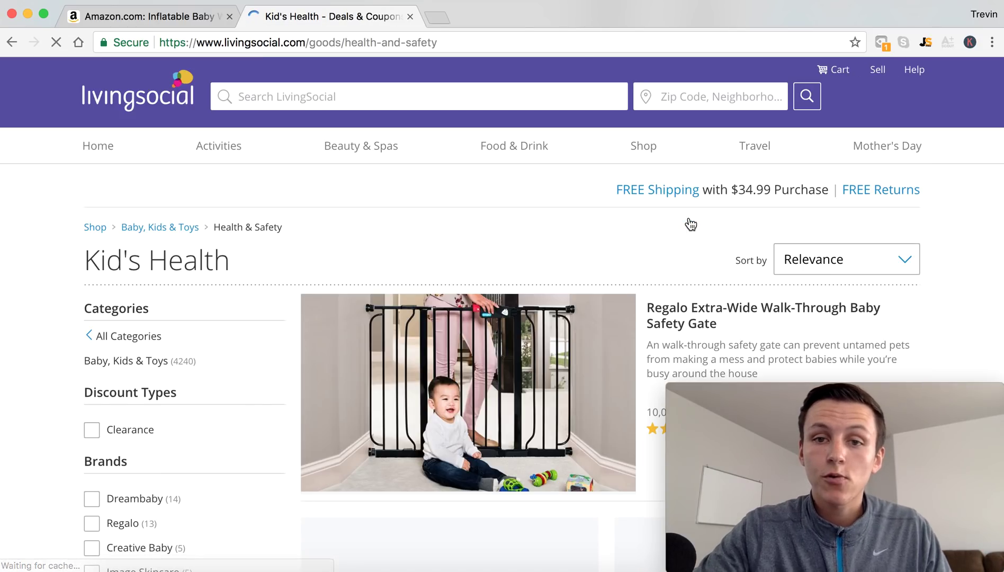
# - Browse the Health & Safety deals for potential products, checking their prices, ratings and purchase counts
pyautogui.scroll(-5, 478, 274)
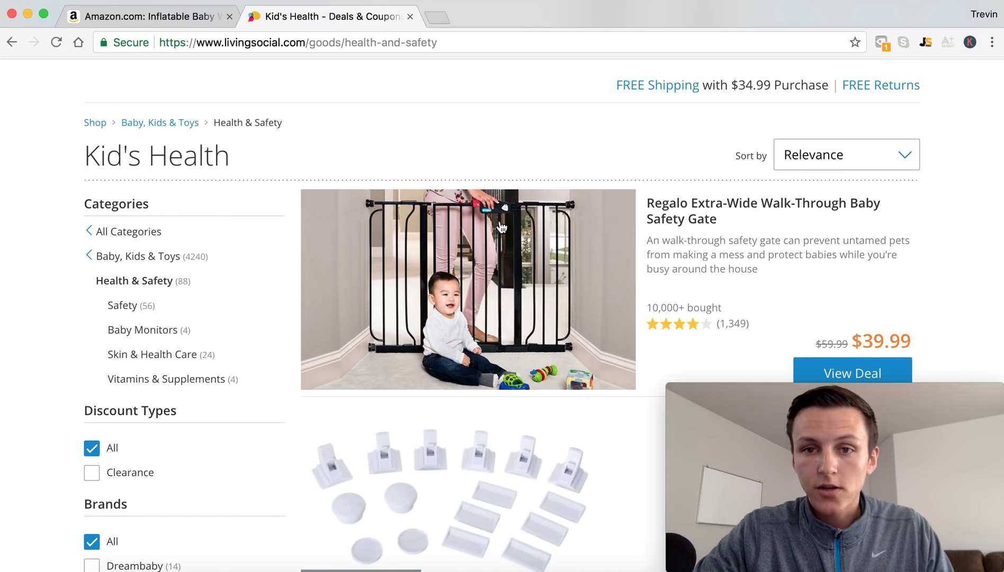
pyautogui.scroll(-6, 520, 162)
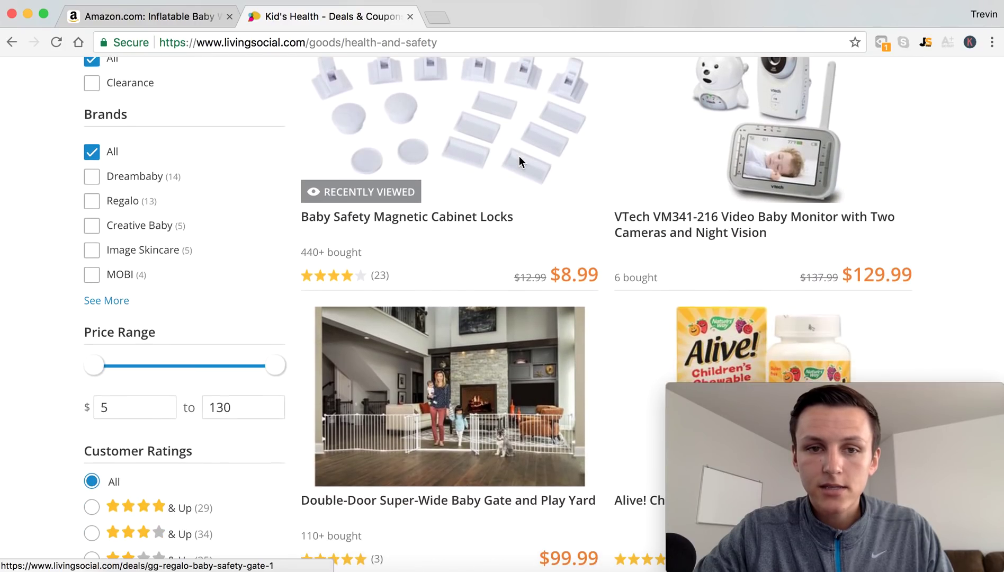
pyautogui.scroll(-3, 521, 161)
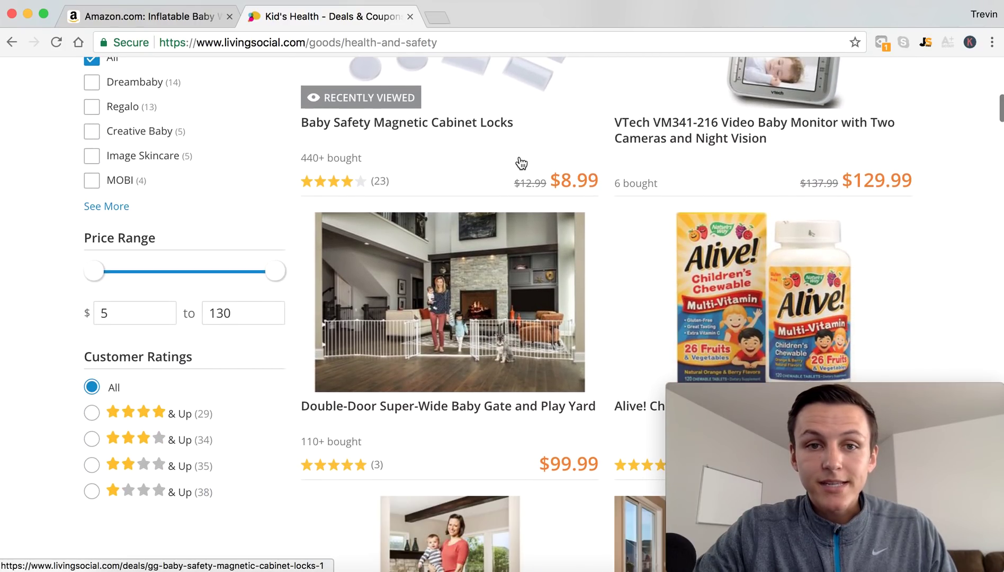
pyautogui.scroll(-8, 521, 163)
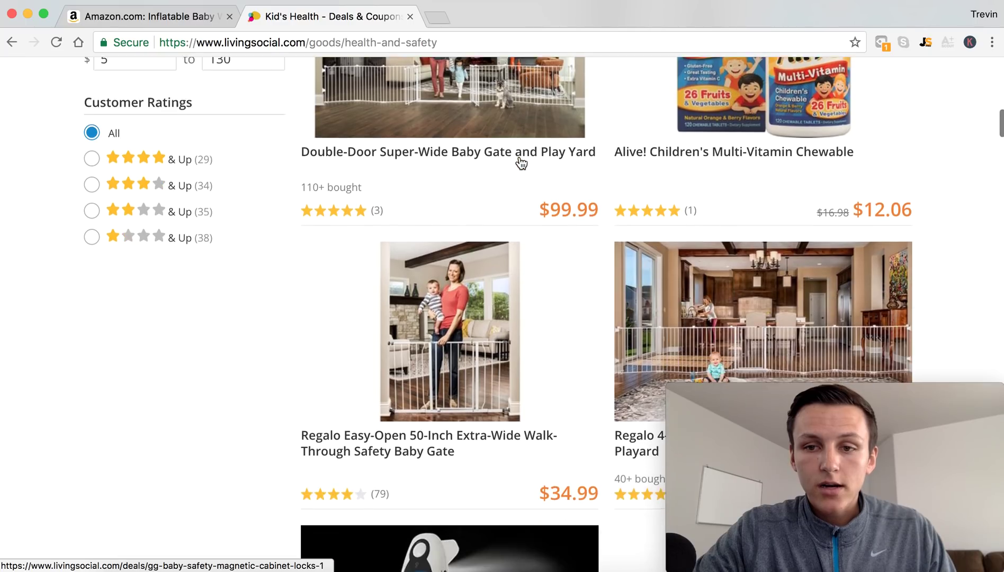
pyautogui.scroll(-13, 521, 162)
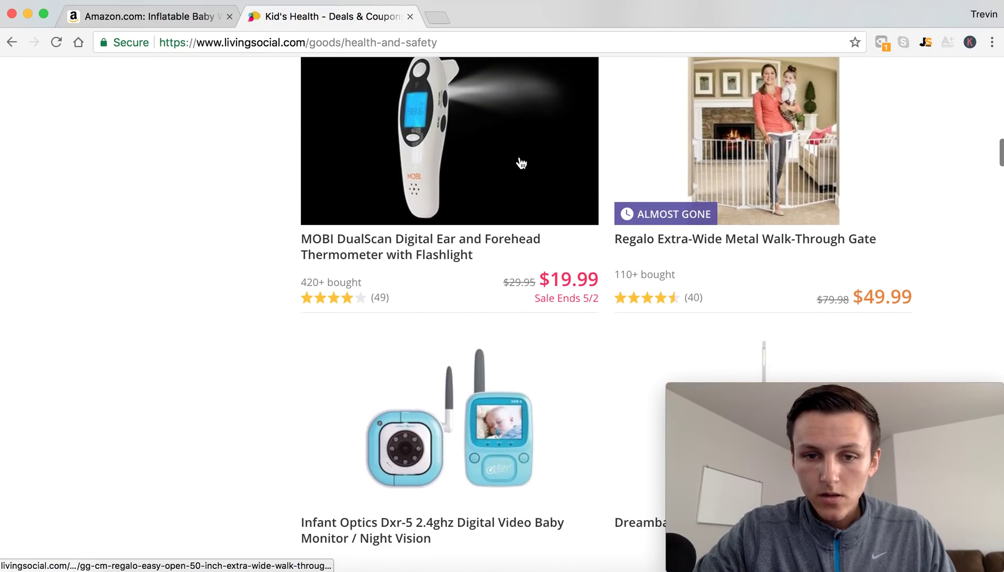
pyautogui.scroll(-5, 521, 162)
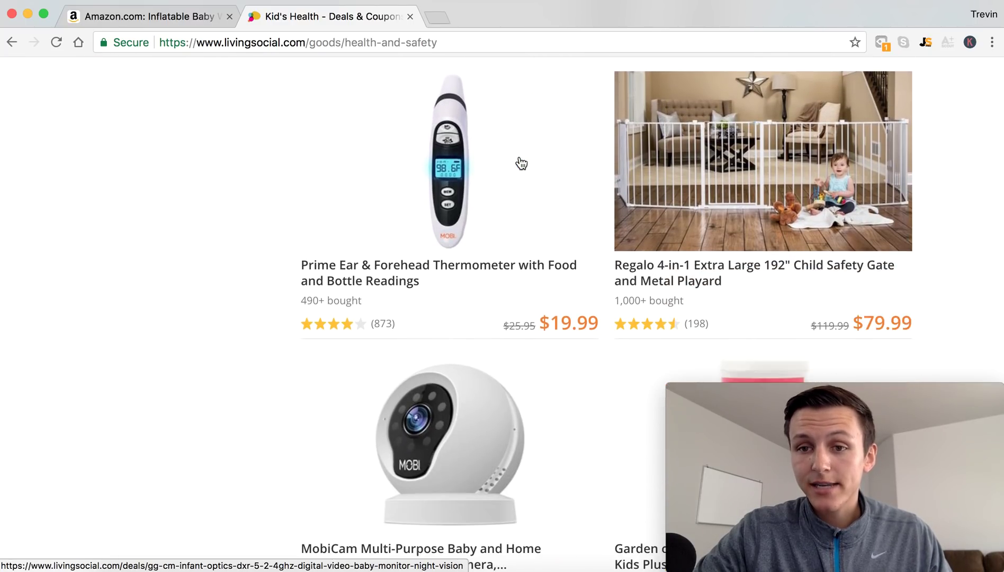
pyautogui.scroll(-2, 521, 162)
pyautogui.scroll(-8, 521, 162)
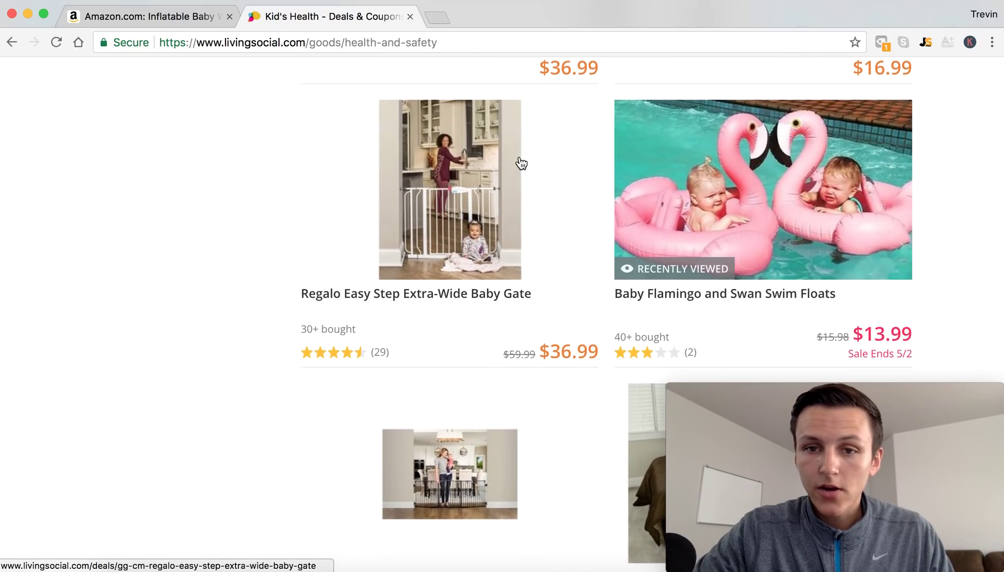
pyautogui.scroll(-1, 520, 161)
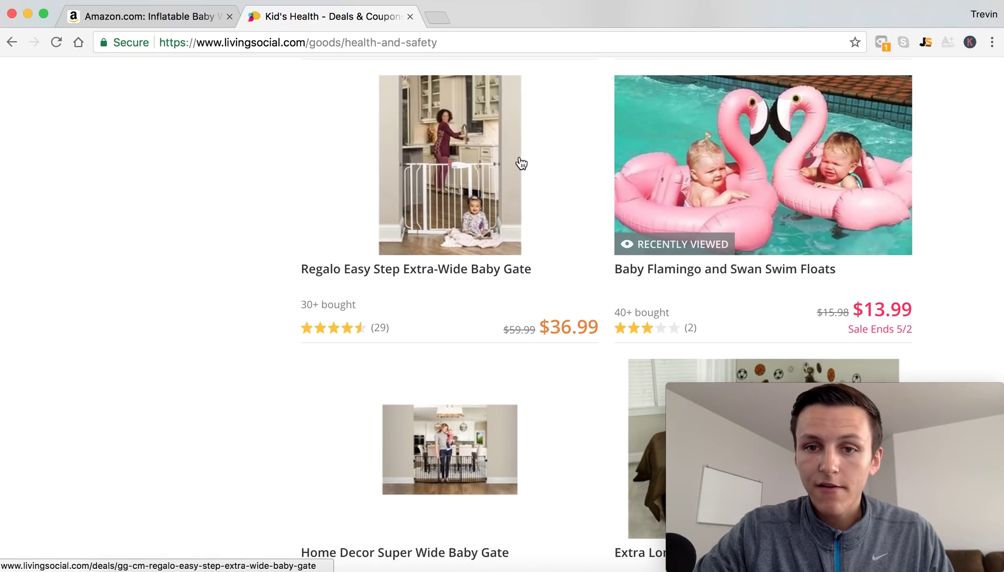
# - Open the Baby Flamingo and Swan Swim Floats deal and copy its full product title
pyautogui.click(735, 283)
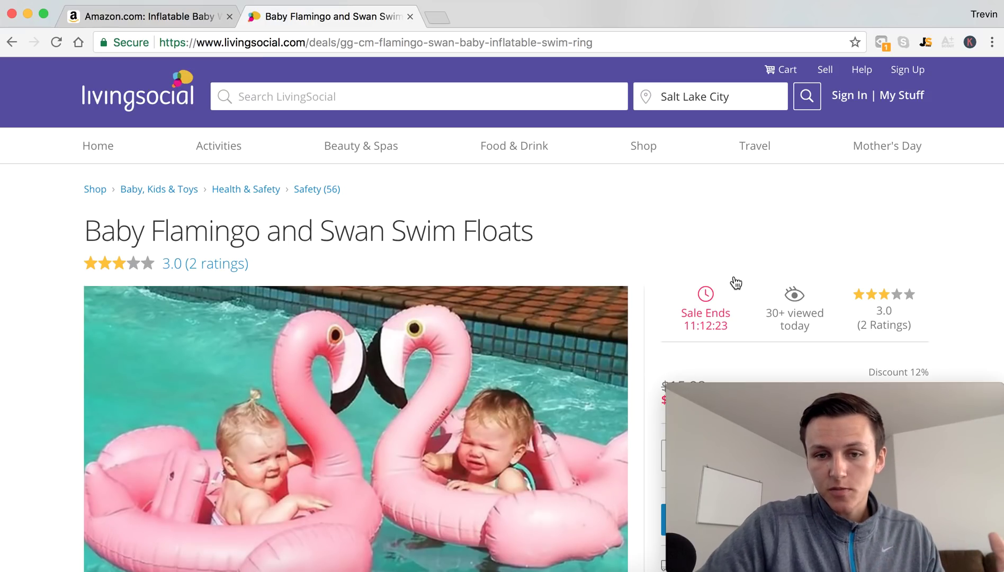
pyautogui.moveTo(550, 238); pyautogui.dragTo(88, 238)
pyautogui.press('super+c')
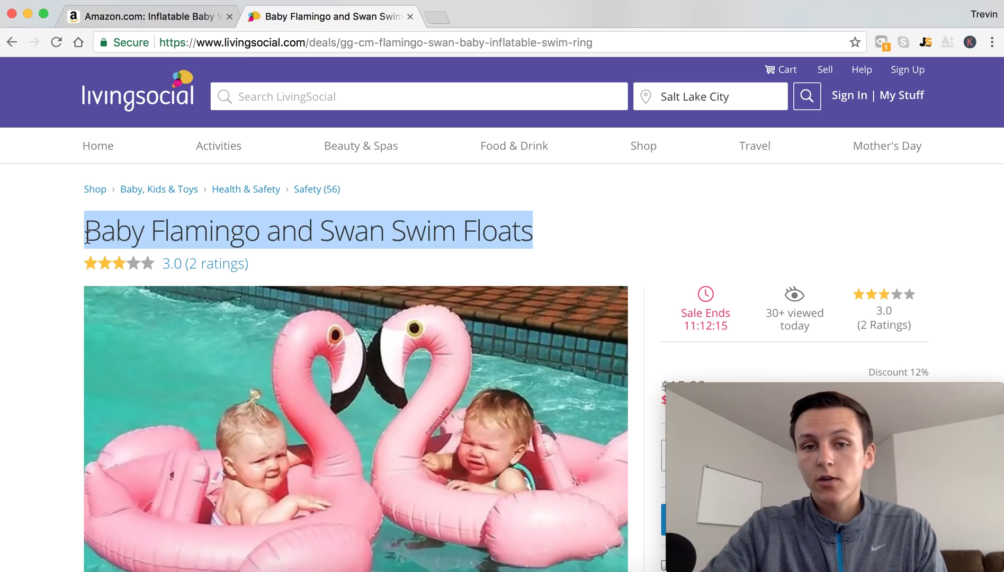
# - Search Amazon for Baby Flamingo and Swan Swim Floats and examine competitors' sales, prices and reviews with Jungle Scout, closing it when done
pyautogui.click(151, 21)
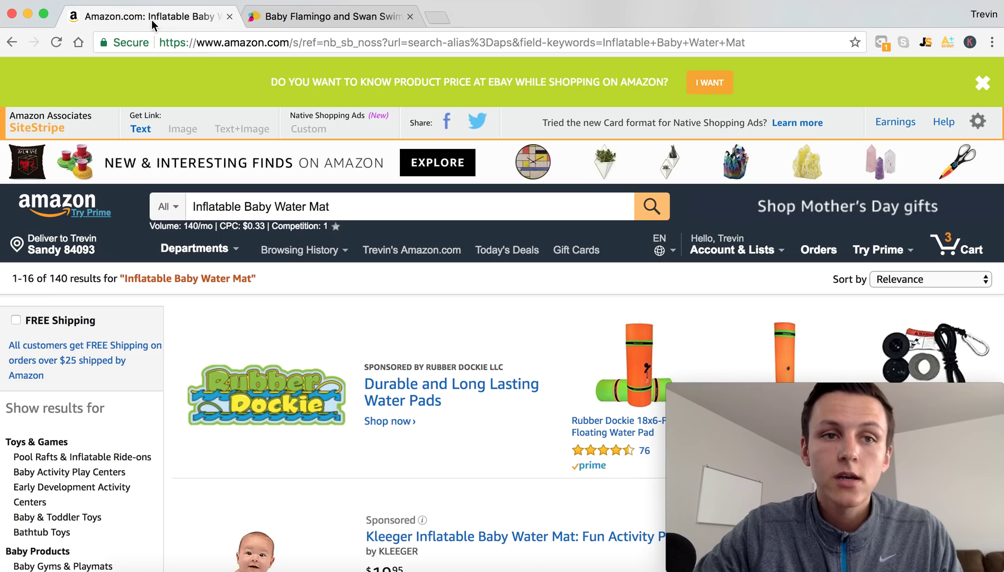
pyautogui.click(329, 209)
pyautogui.doubleClick(341, 206)
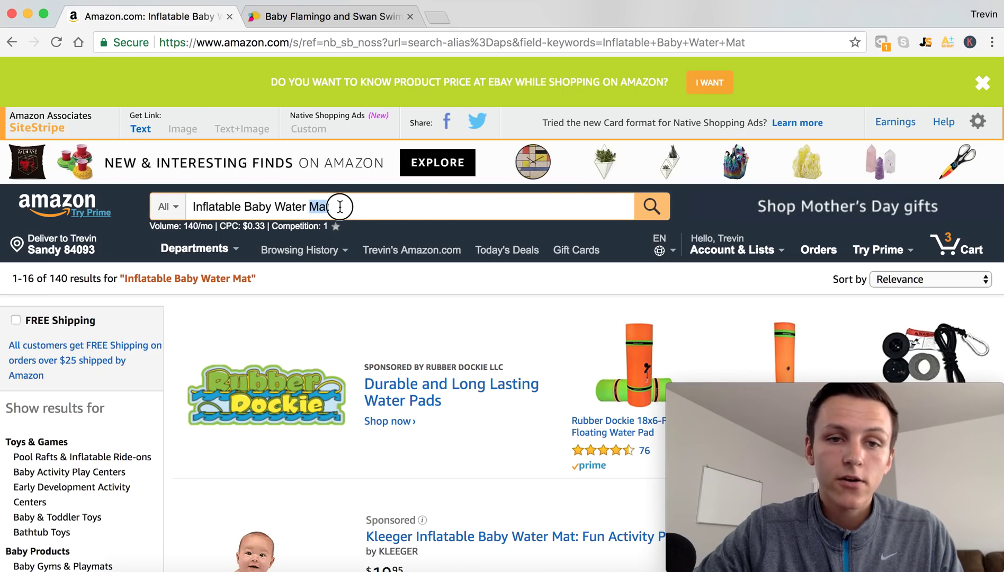
pyautogui.tripleClick(340, 206)
pyautogui.press('super+v')
pyautogui.press('Return')
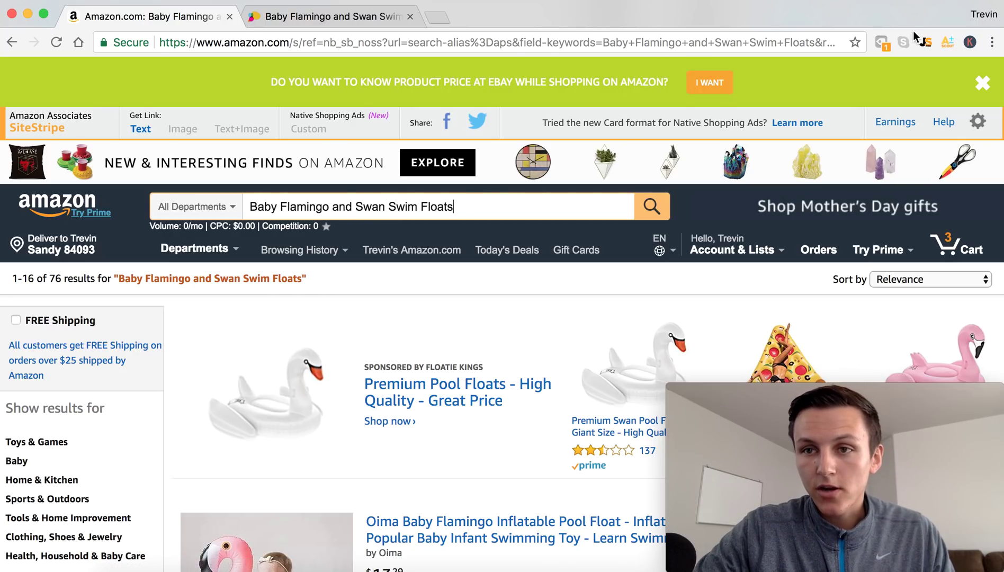
pyautogui.click(926, 43)
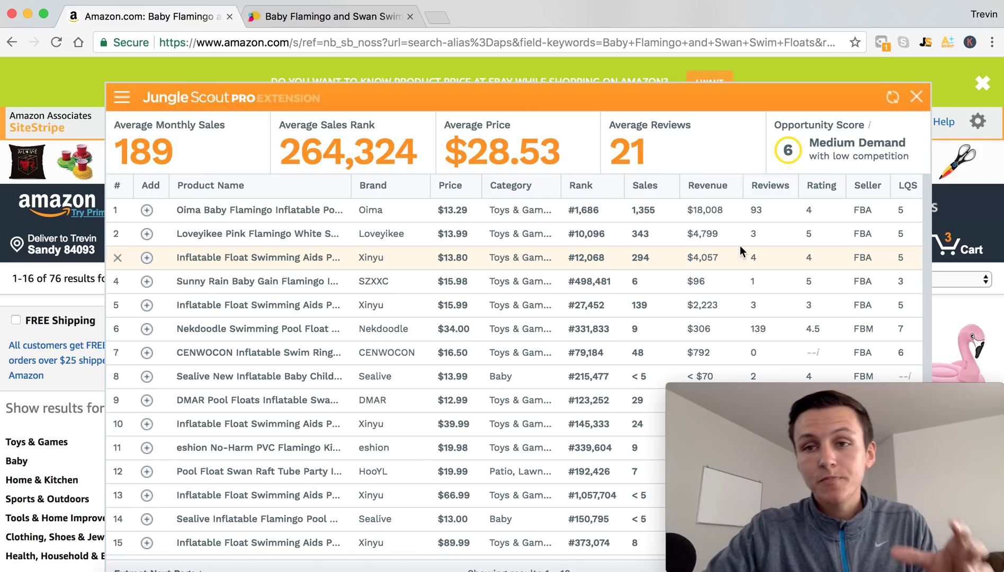
pyautogui.click(916, 97)
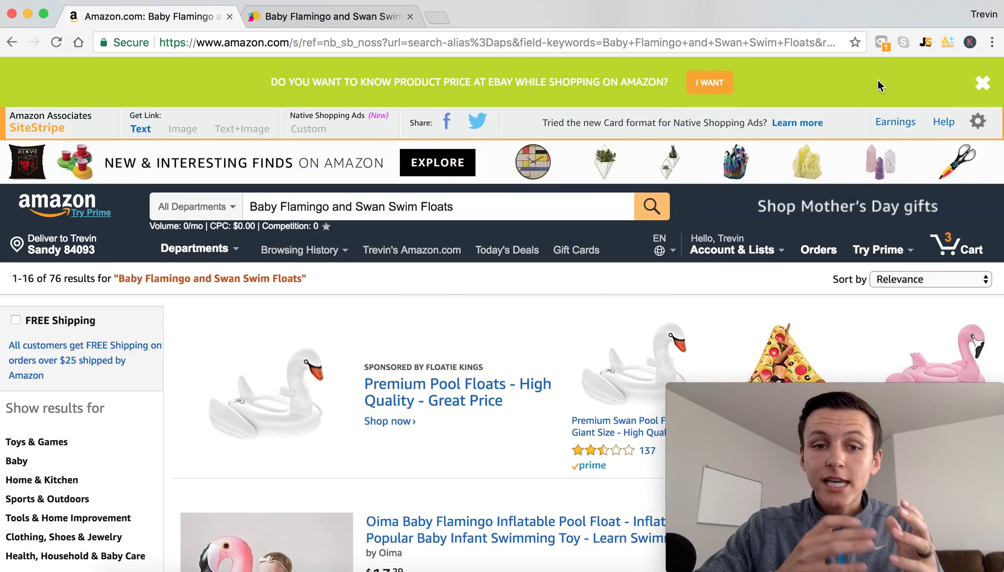